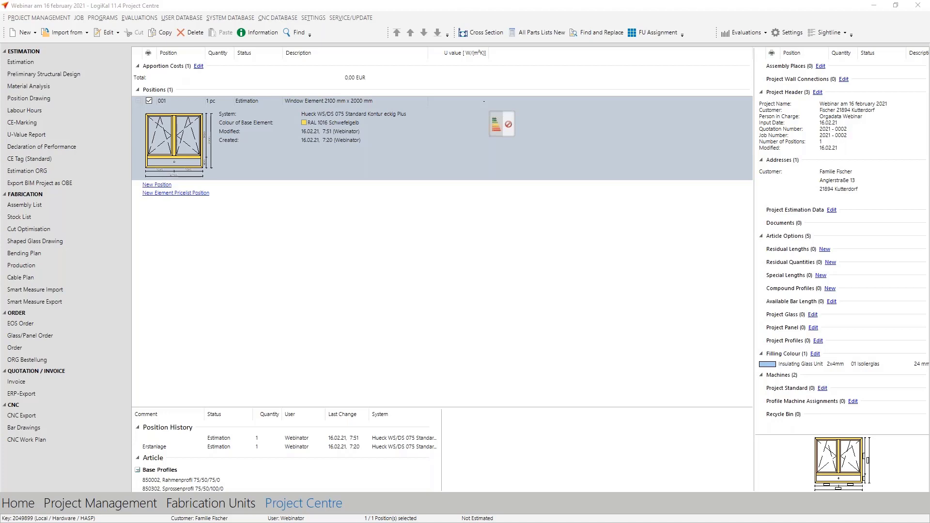
# Add a new insulating glass unit named GT 04 to the fillings in the user database.
pyautogui.click(192, 18)
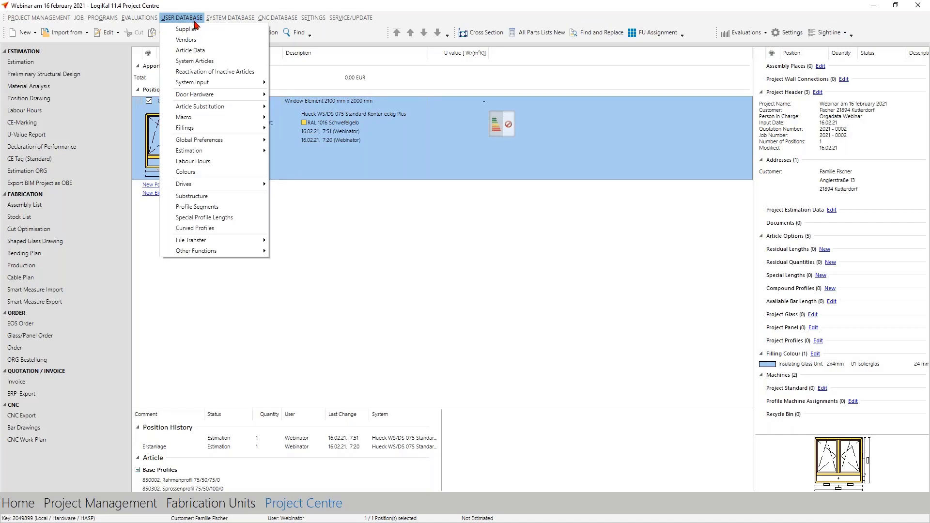
pyautogui.moveTo(219, 131)
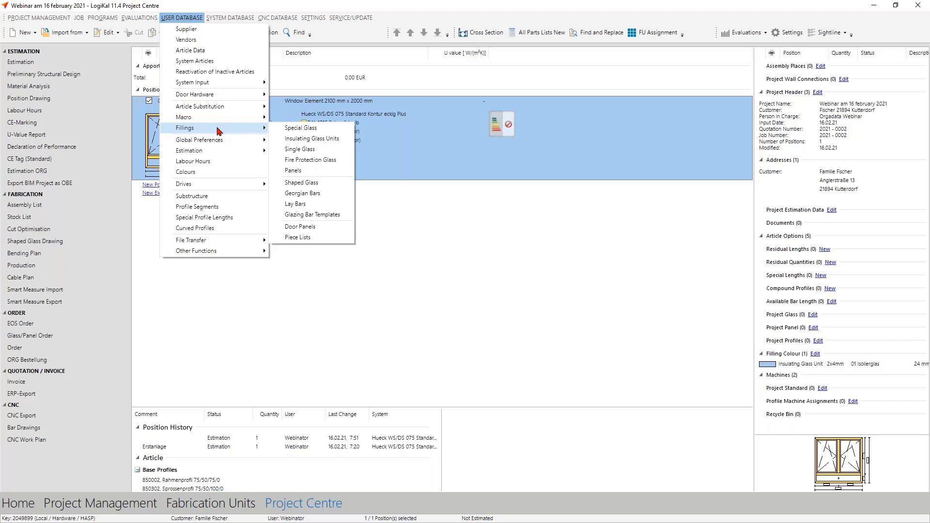
pyautogui.click(296, 140)
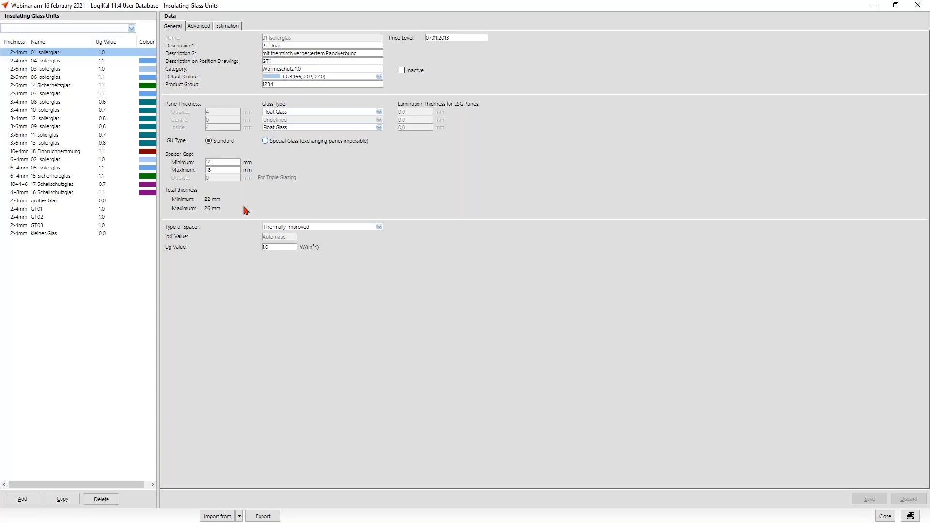
pyautogui.click(28, 499)
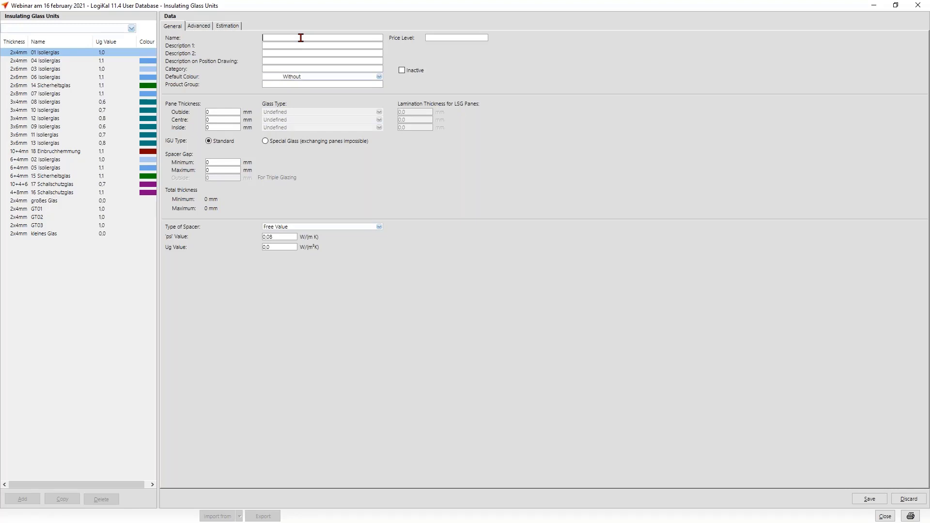
pyautogui.write('GT 04')
# Define the unit's outside and inside panes as 4 mm Float Glass.
pyautogui.click(208, 112)
pyautogui.write('4')
pyautogui.click(314, 112)
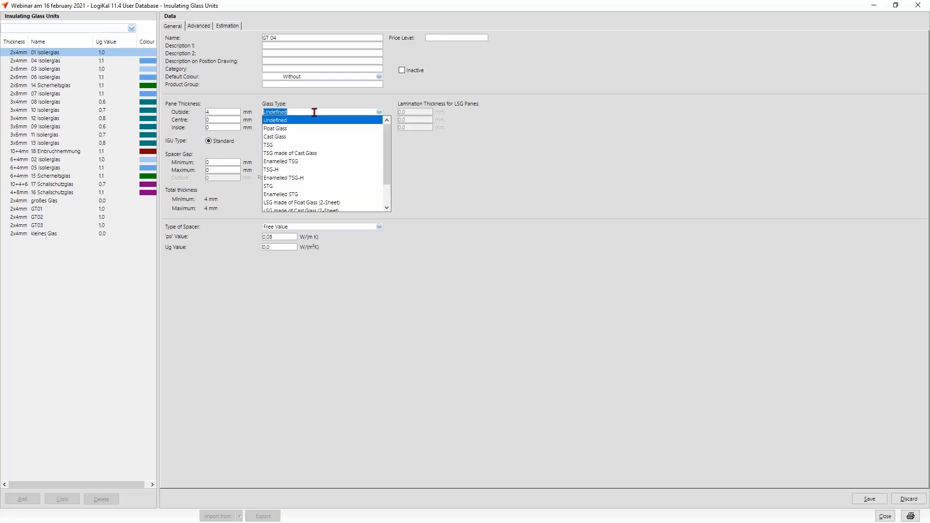
pyautogui.click(300, 129)
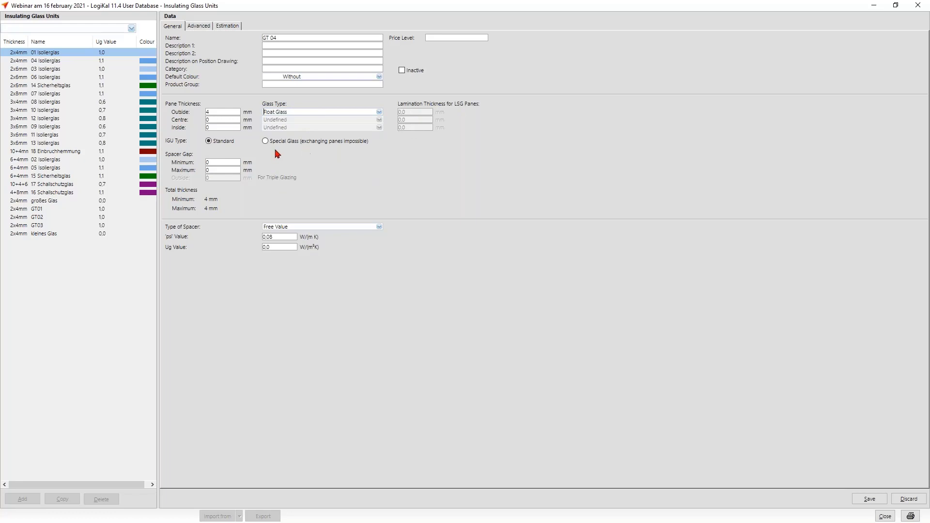
pyautogui.click(235, 127)
pyautogui.write('4')
pyautogui.click(277, 127)
pyautogui.click(286, 144)
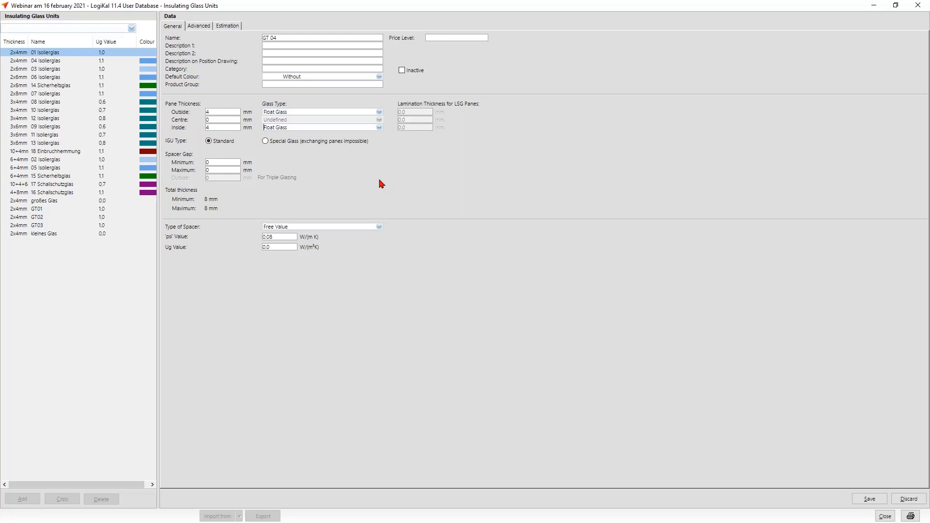
# Set the spacer gap to a minimum of 14 mm and a maximum of 16 mm.
pyautogui.click(217, 162)
pyautogui.write('14')
pyautogui.press('Tab')
pyautogui.write('16')
# Choose the Thermally Improved spacer type and set the Ug value to 1,0.
pyautogui.click(268, 227)
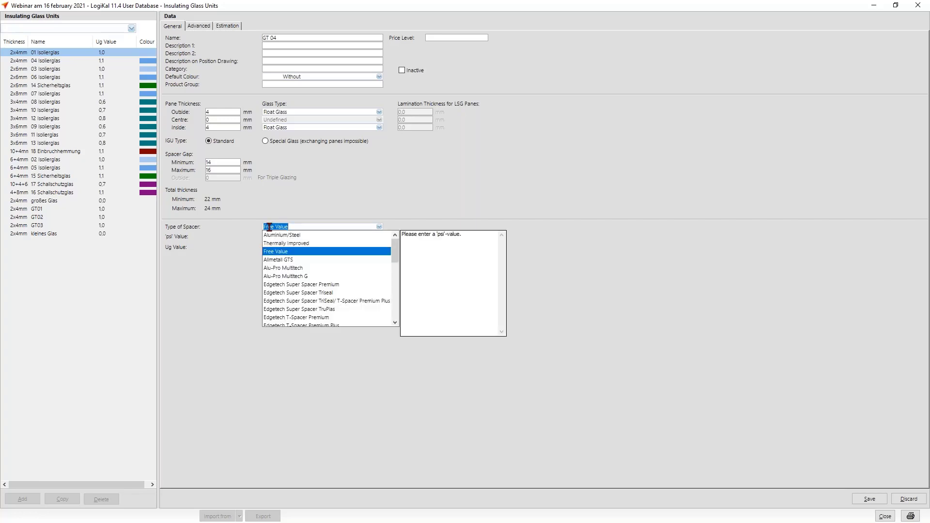
pyautogui.click(297, 243)
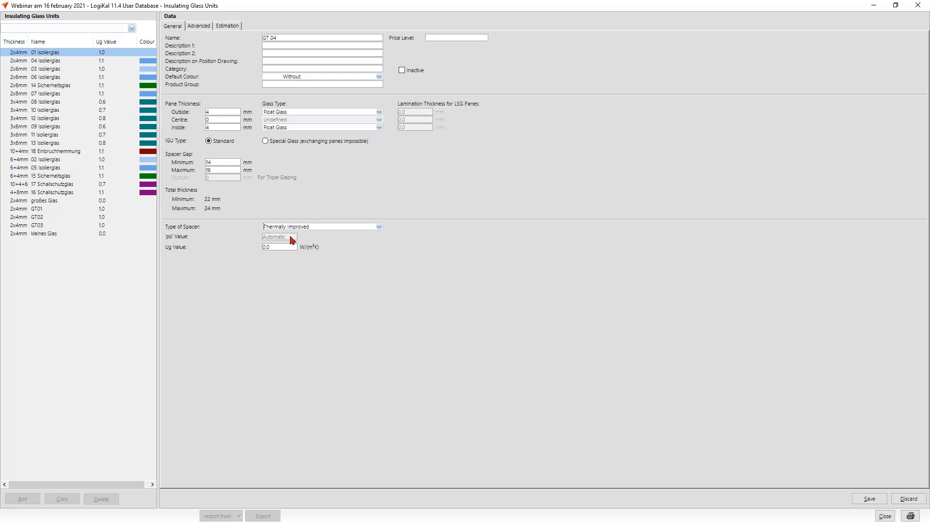
pyautogui.press('Tab')
pyautogui.write('1,0')
# Limit the glass unit to a maximum area of 5 m² and a maximum side length of 2500 mm.
pyautogui.click(192, 26)
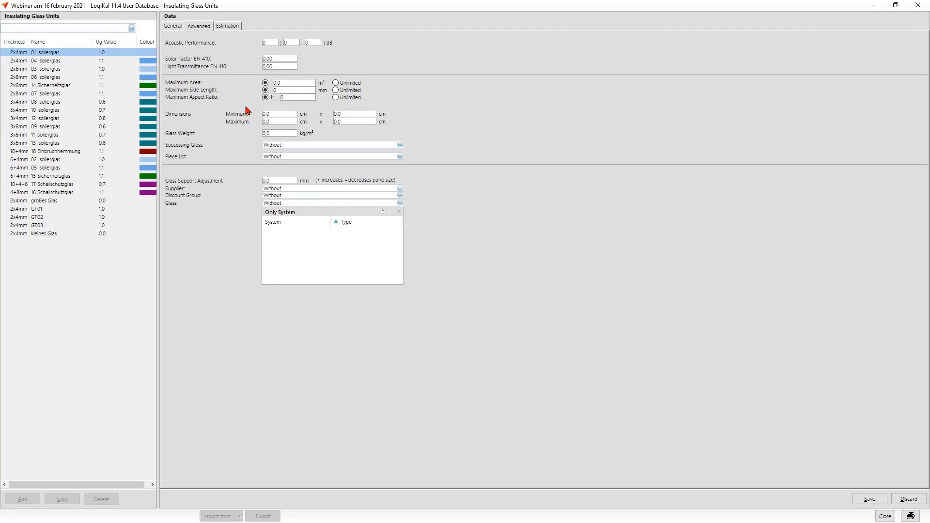
pyautogui.click(283, 83)
pyautogui.write('5')
pyautogui.moveTo(288, 90); pyautogui.dragTo(257, 90)
pyautogui.write('25')
pyautogui.write('00')
# Switch the unit's estimation to graduated pricing and add a 15 cm height and a 15 cm width dimension.
pyautogui.click(233, 28)
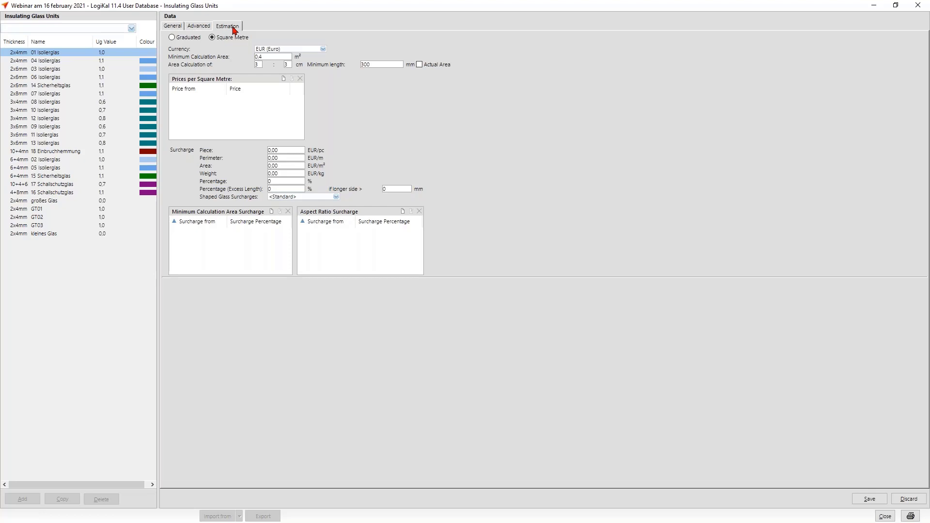
pyautogui.click(179, 39)
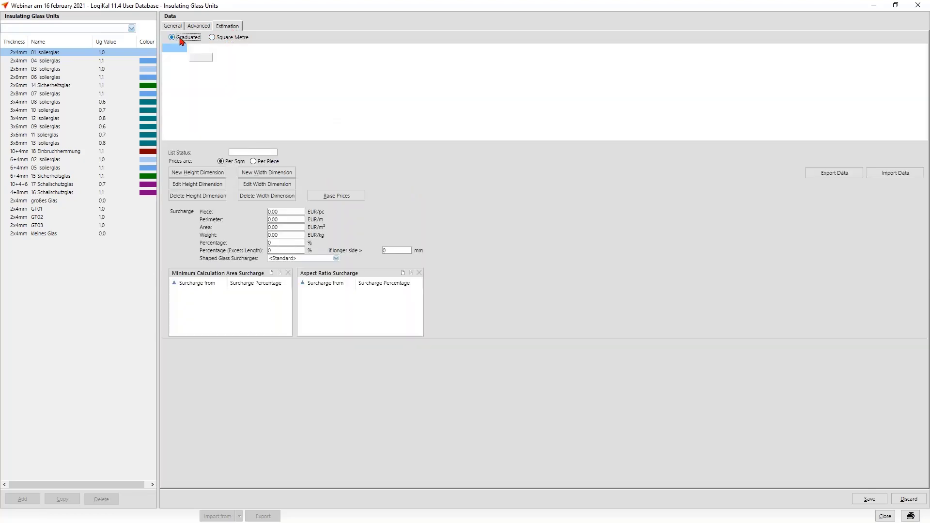
pyautogui.click(204, 87)
pyautogui.click(210, 173)
pyautogui.write('15')
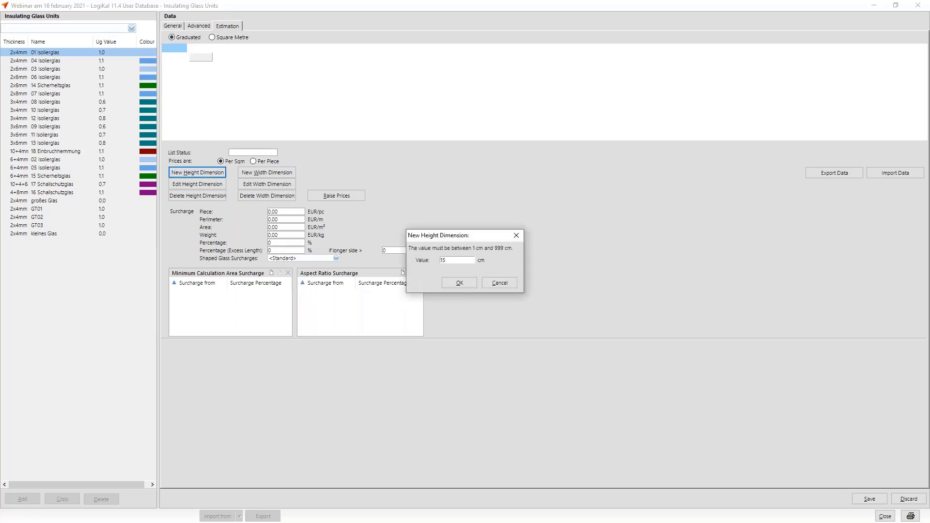
pyautogui.click(463, 285)
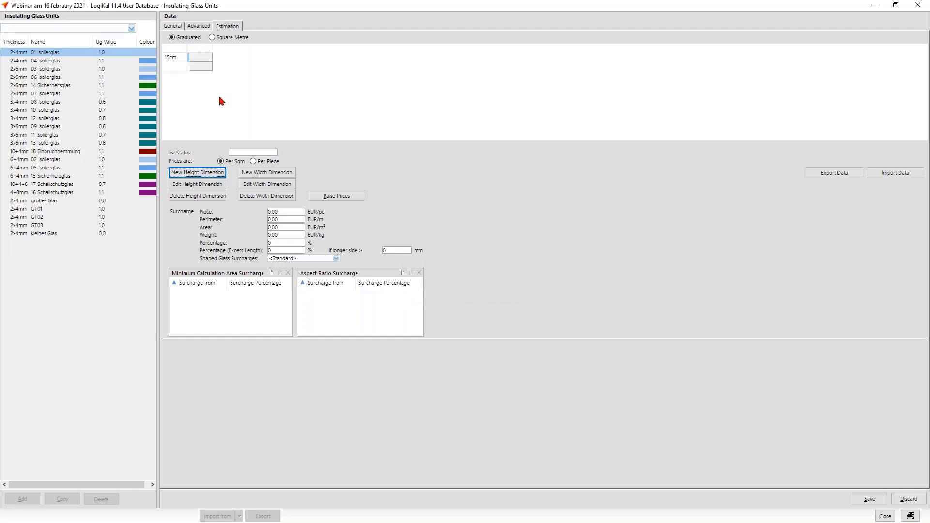
pyautogui.click(264, 173)
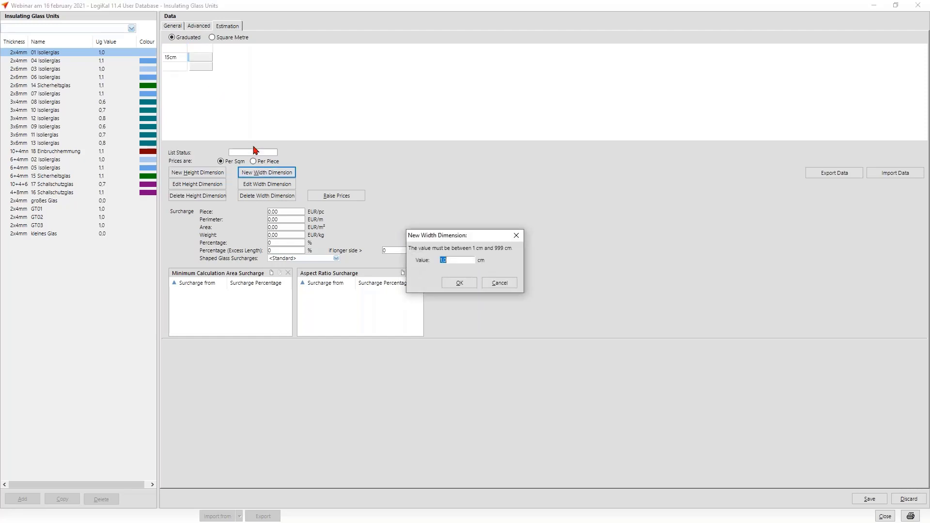
pyautogui.write('15')
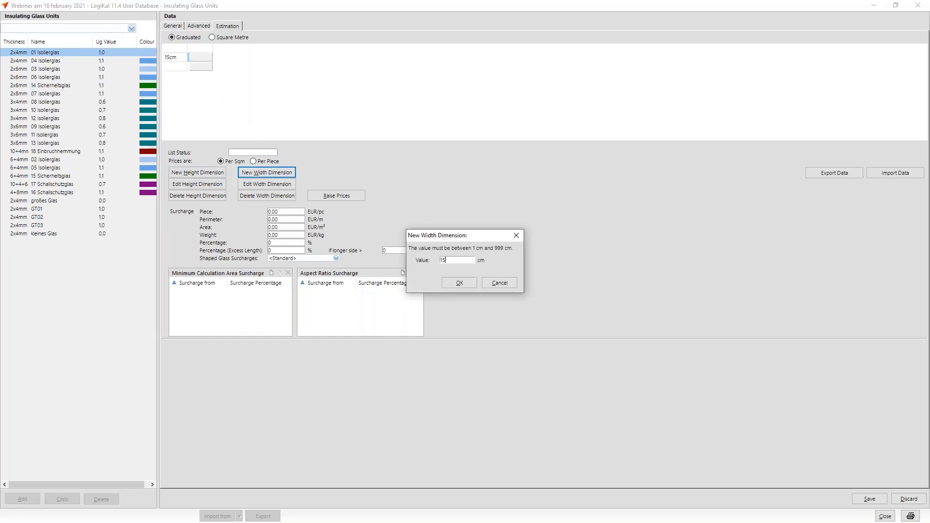
pyautogui.click(459, 284)
# Enter a price of 20 for the 15 x 15 cm size and view the options for raising prices.
pyautogui.click(207, 57)
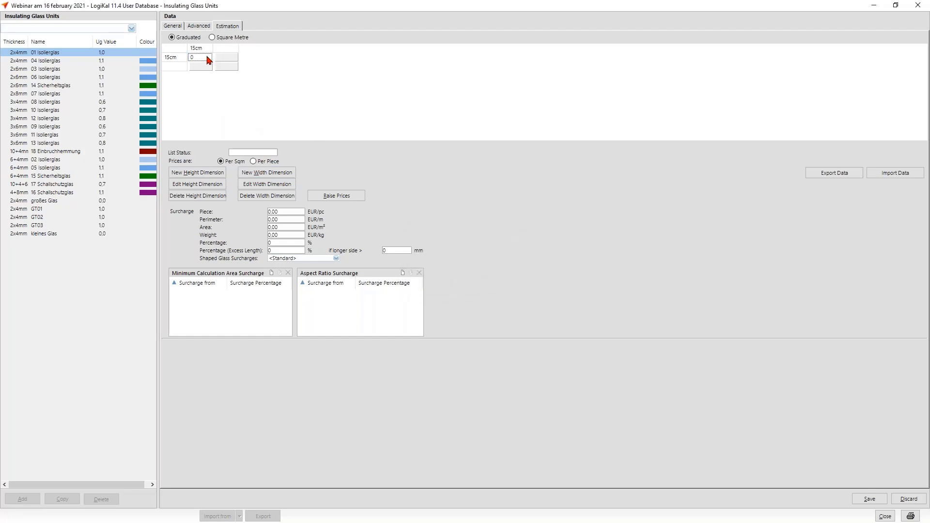
pyautogui.write('20')
pyautogui.press('Return')
pyautogui.click(352, 199)
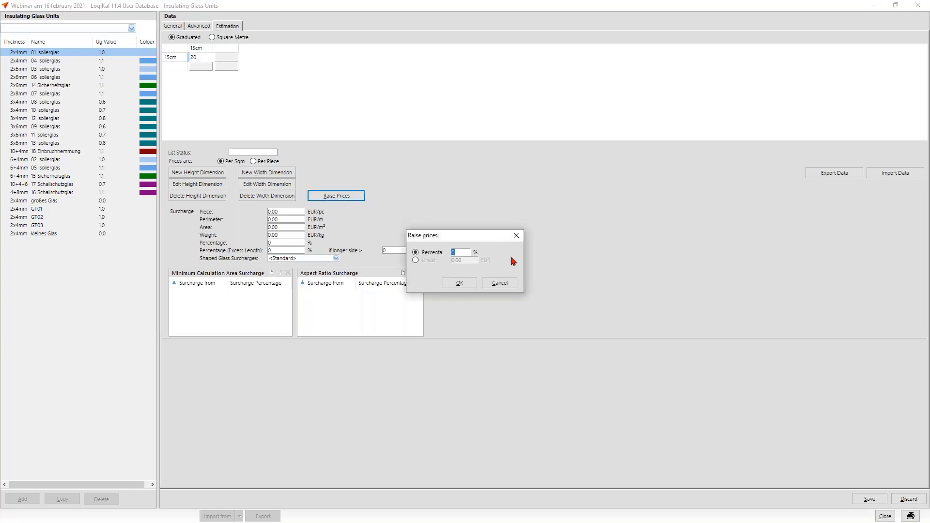
pyautogui.click(512, 286)
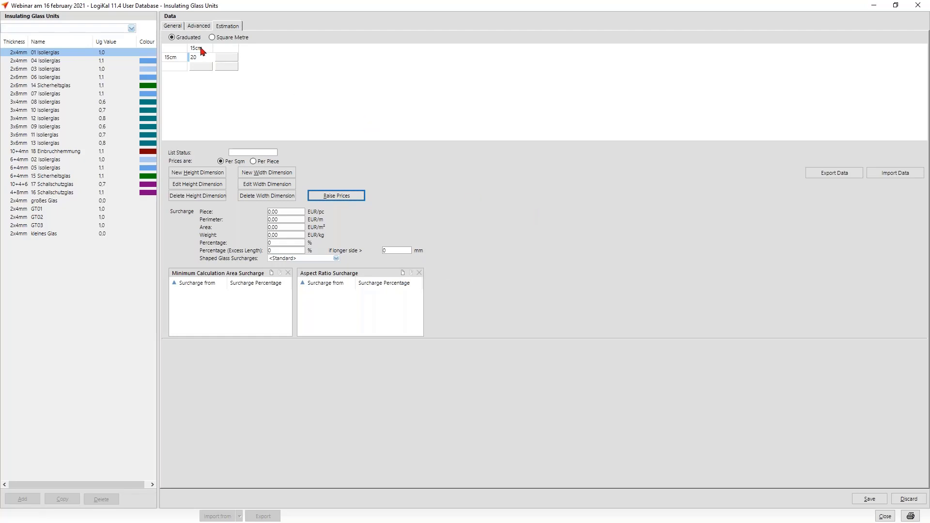
# Set the estimation to square metre pricing and add a base price of 20 EUR/m².
pyautogui.click(218, 38)
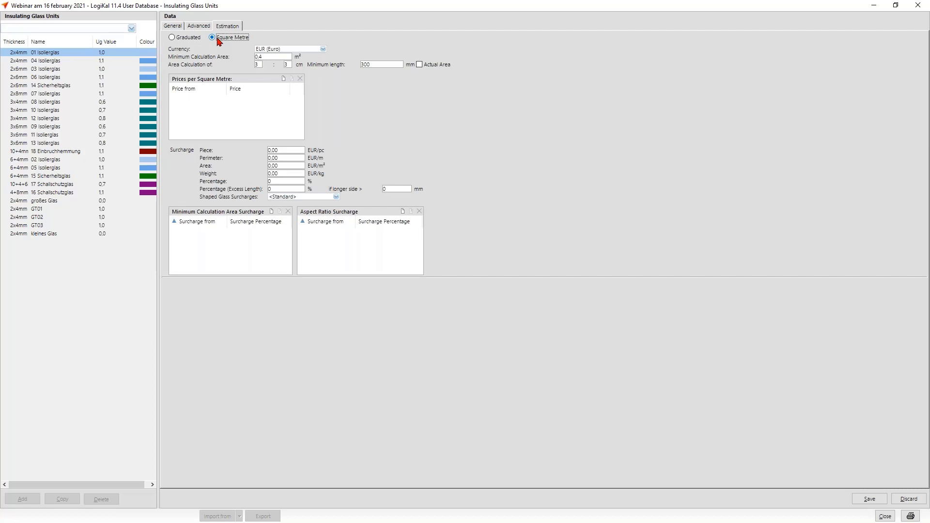
pyautogui.rightClick(203, 107)
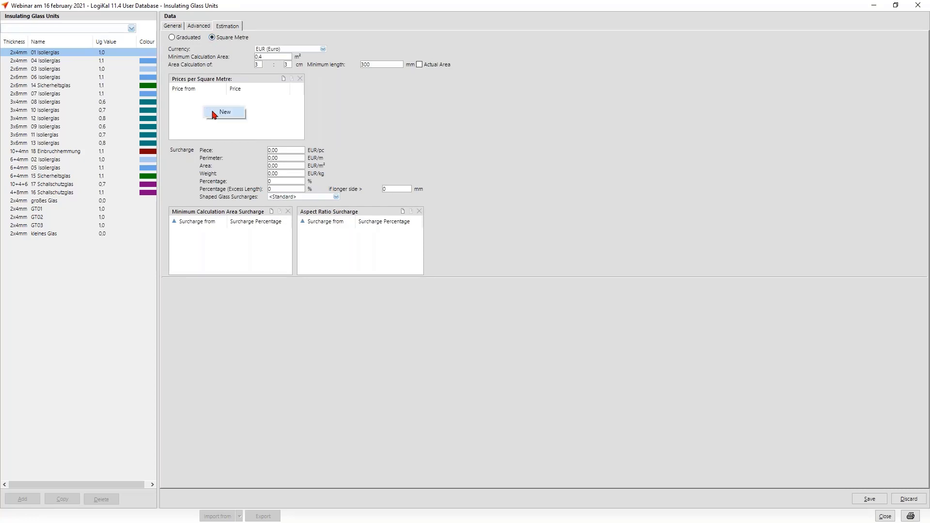
pyautogui.click(214, 114)
pyautogui.write('20')
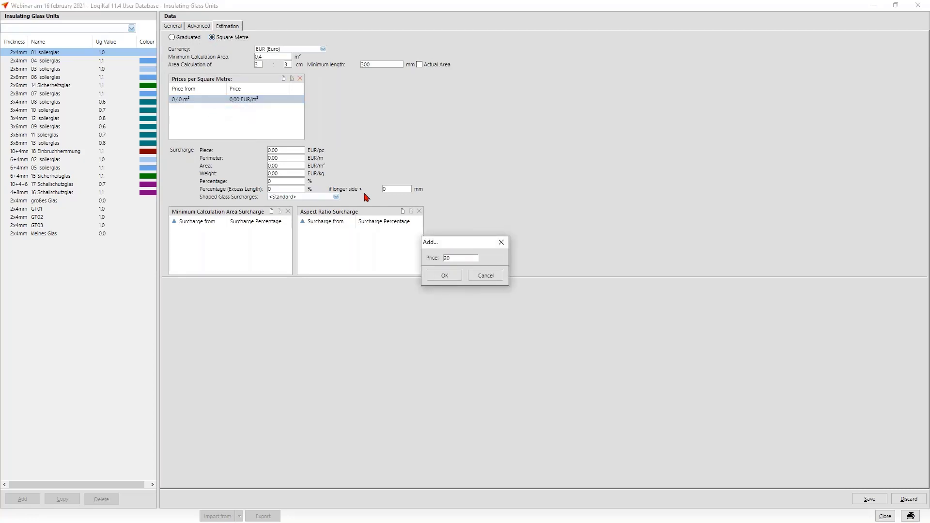
pyautogui.click(431, 278)
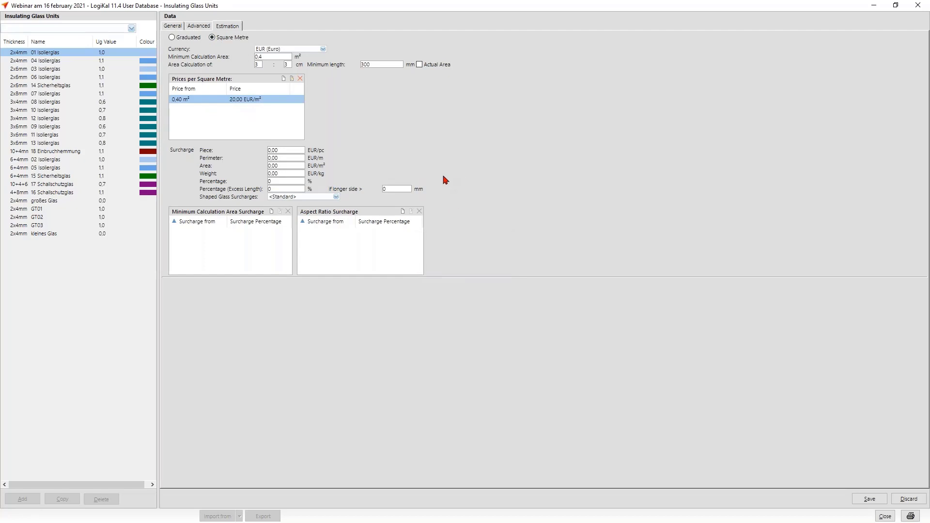
# Add a second square metre price of 30 EUR/m² for areas from 3 m².
pyautogui.rightClick(193, 112)
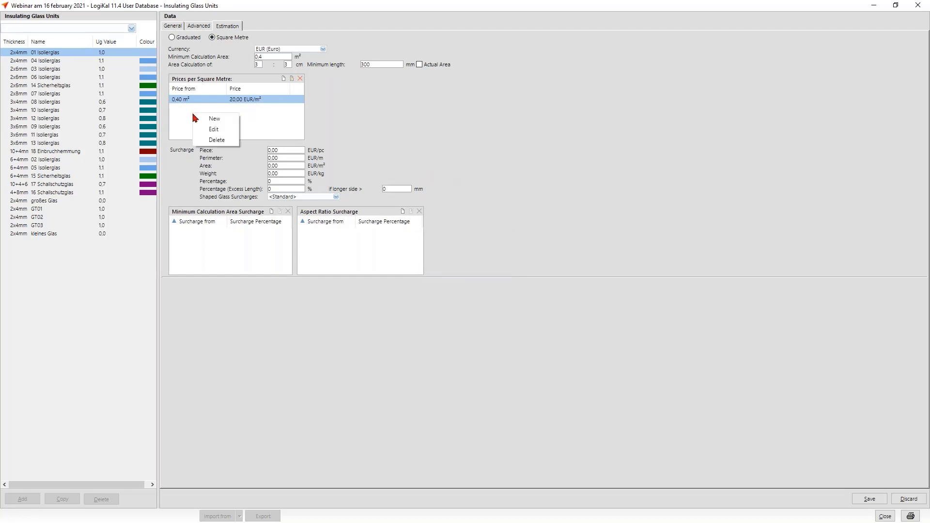
pyautogui.click(205, 120)
pyautogui.write('3')
pyautogui.press('Tab')
pyautogui.write('30')
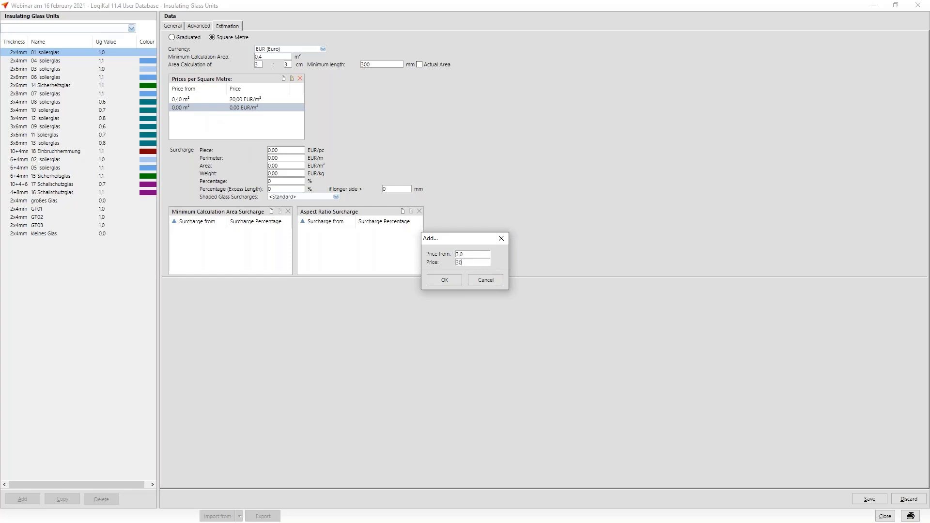
pyautogui.click(442, 280)
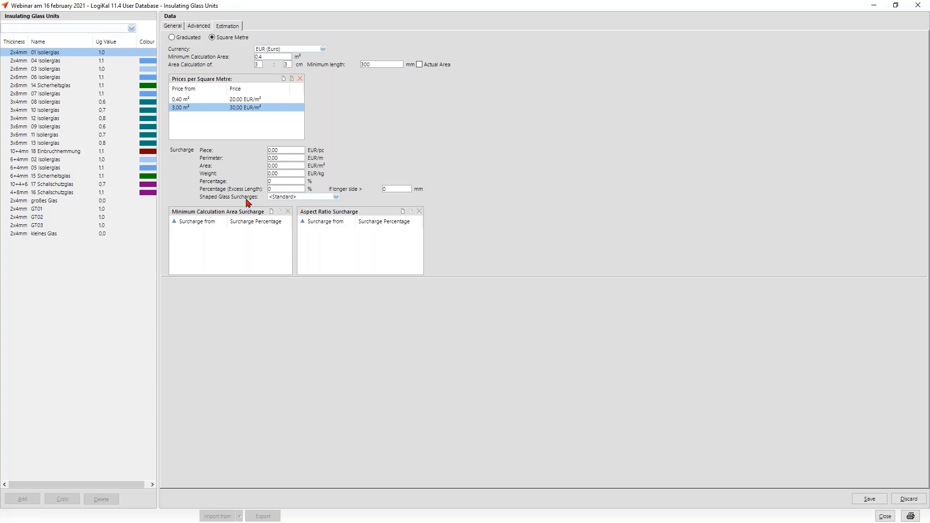
# Keep the <Standard> shaped glass surcharges for GT 04, save the unit and close the insulating glass database.
pyautogui.click(280, 197)
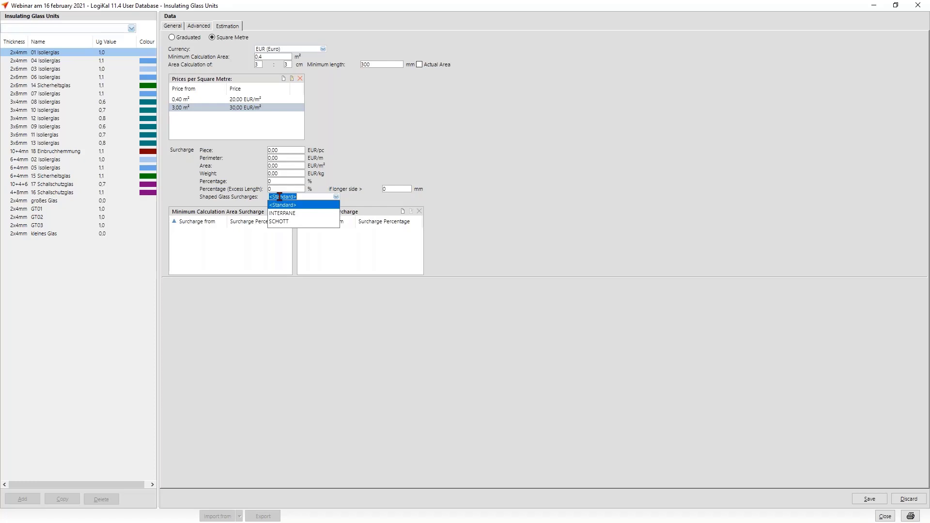
pyautogui.click(502, 204)
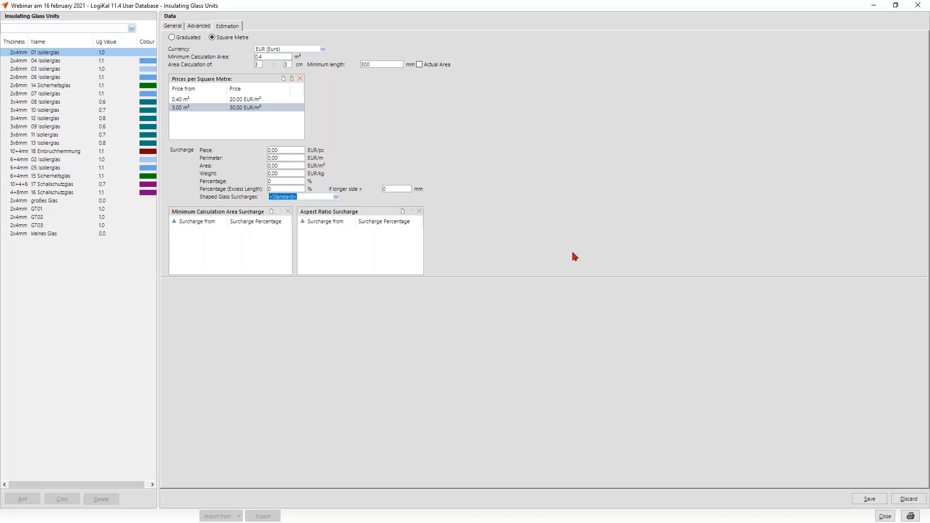
pyautogui.click(880, 501)
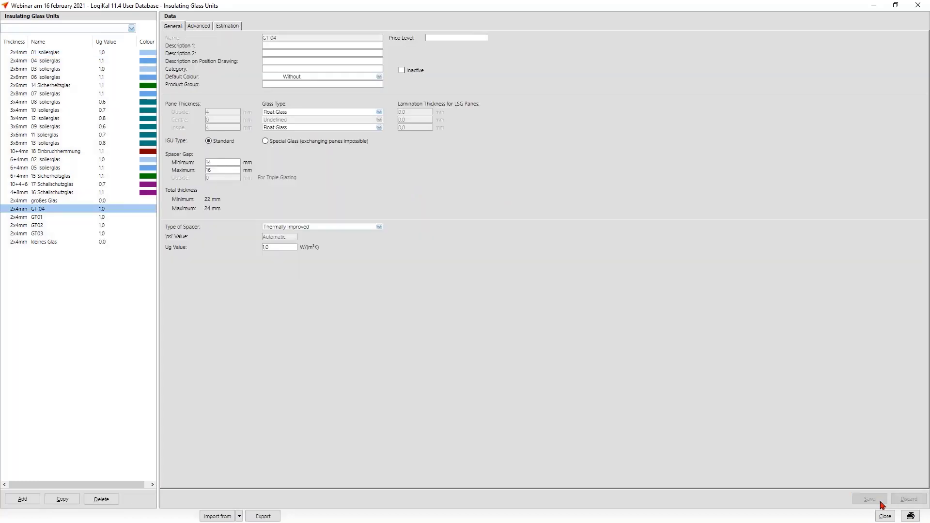
pyautogui.click(885, 516)
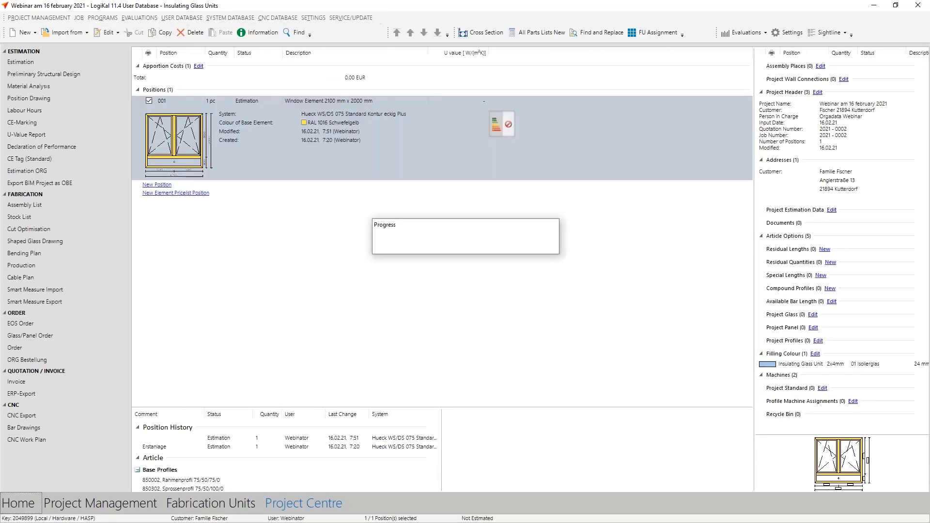
# Examine the <Standard> shaped glass surcharges per shape in the user database and close the view.
pyautogui.click(182, 17)
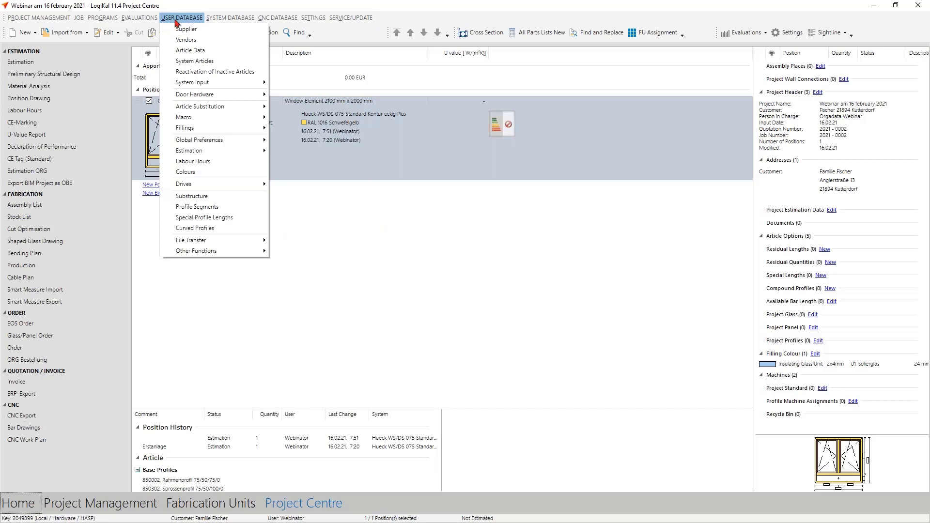
pyautogui.moveTo(225, 129)
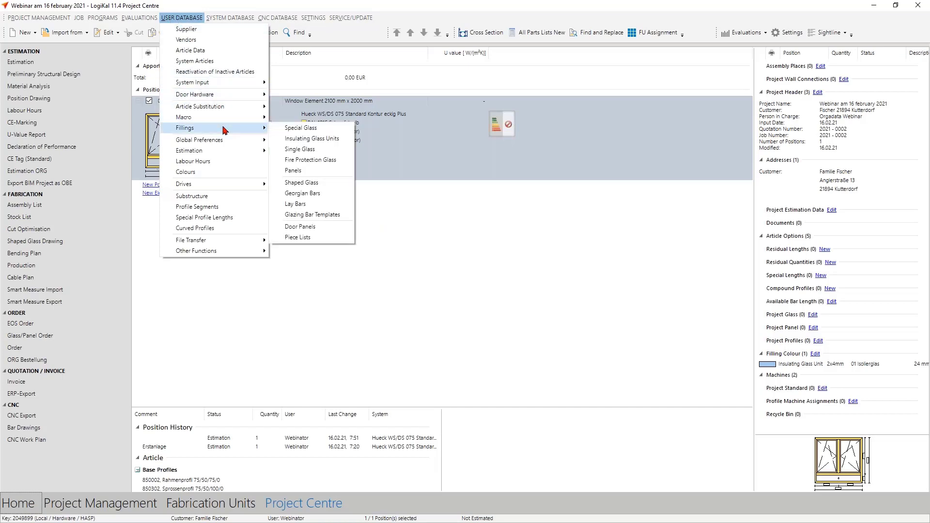
pyautogui.click(326, 186)
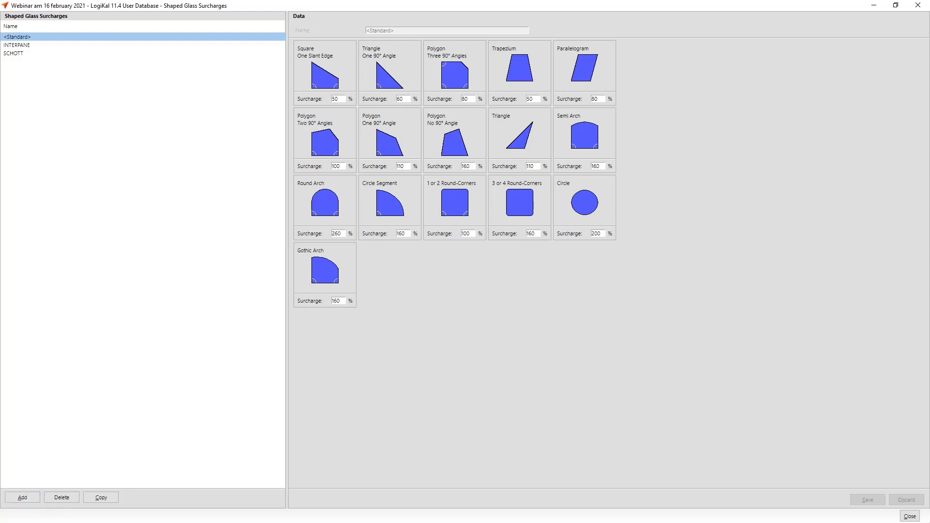
pyautogui.click(909, 516)
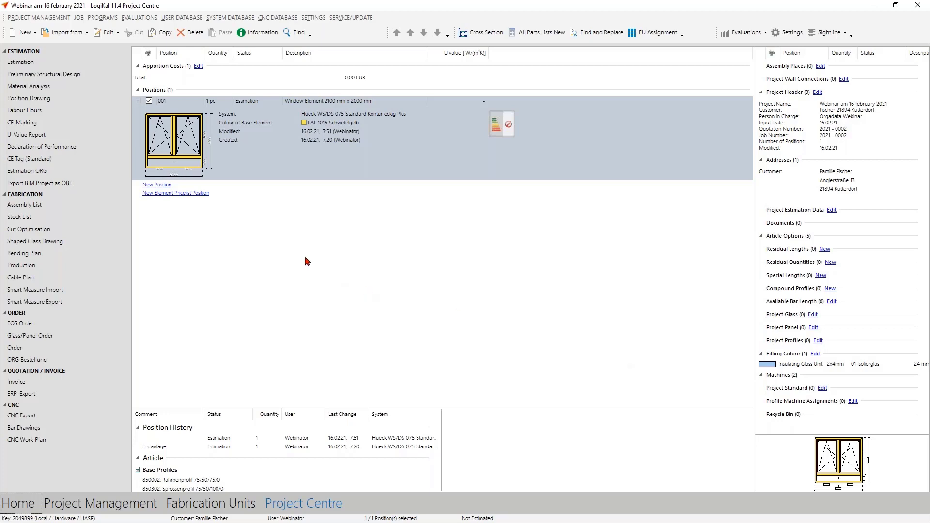
# Open position 001's glazing for editing and set the window filling to Insulating Glass Unit with insulated glass GT 04.
pyautogui.rightClick(223, 163)
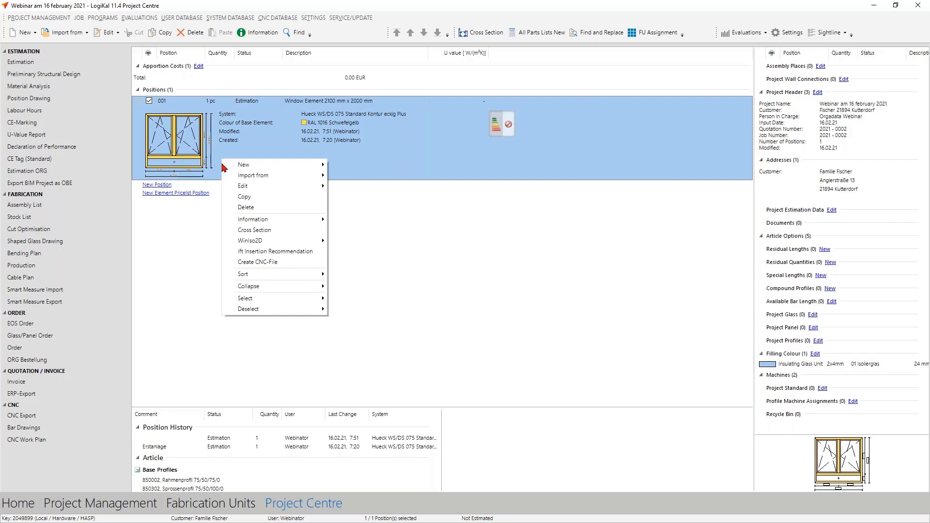
pyautogui.moveTo(266, 187)
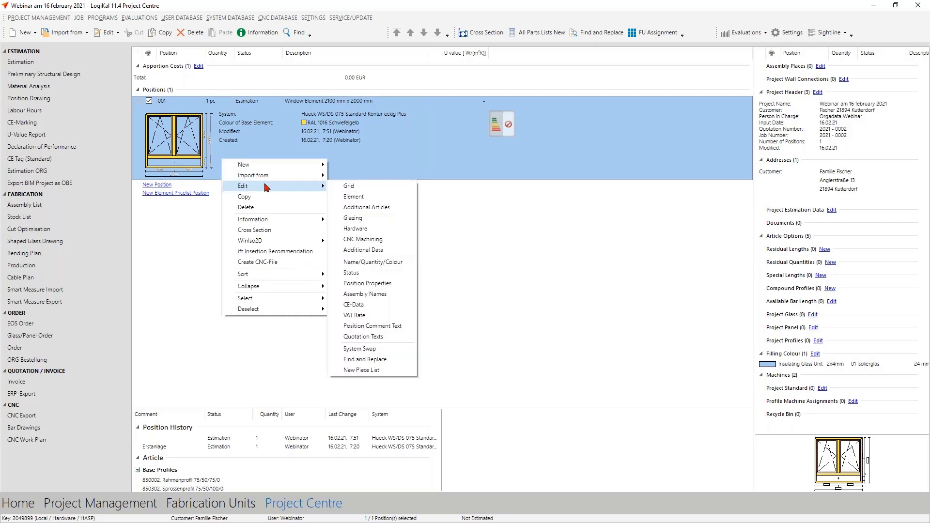
pyautogui.click(374, 219)
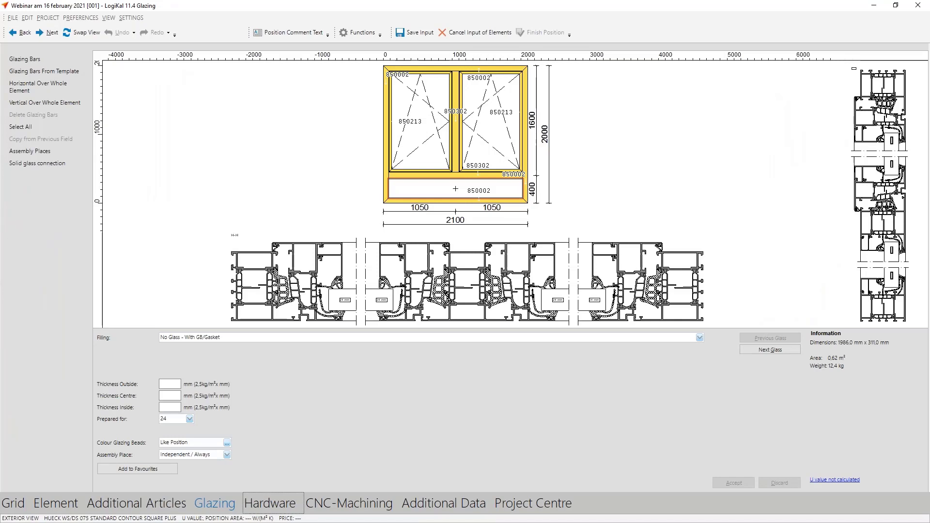
pyautogui.click(215, 337)
pyautogui.click(194, 364)
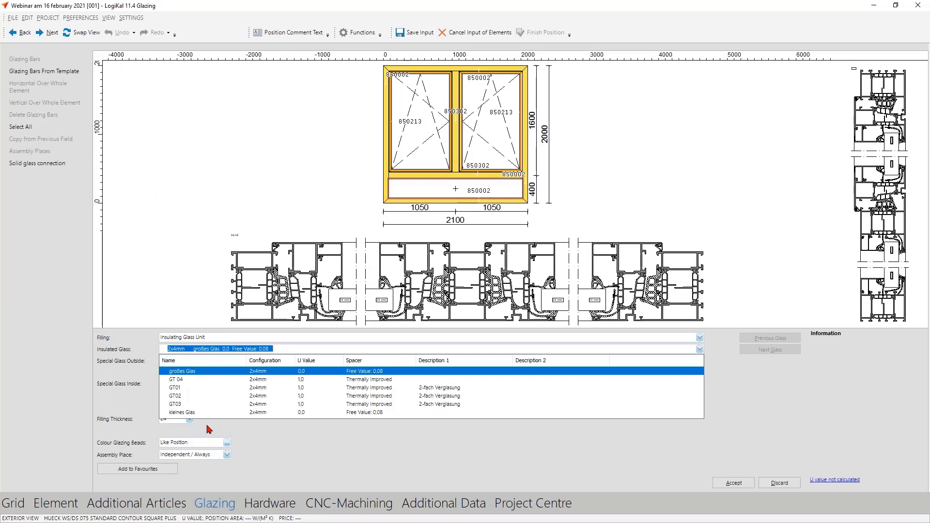
pyautogui.click(179, 381)
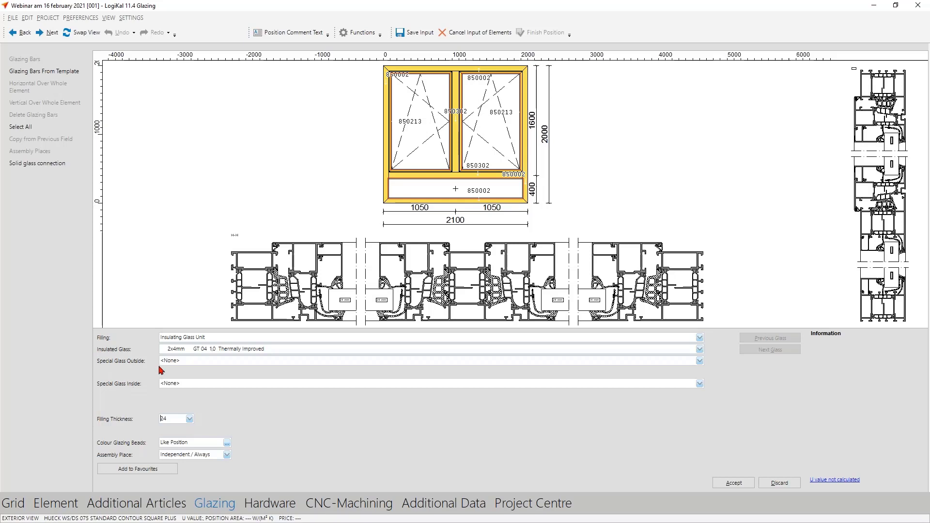
pyautogui.click(167, 338)
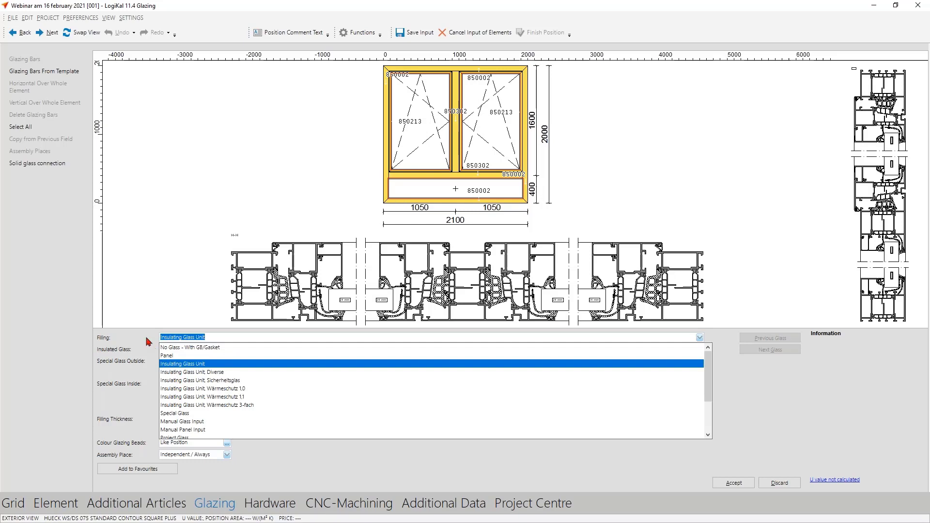
pyautogui.press('Tab')
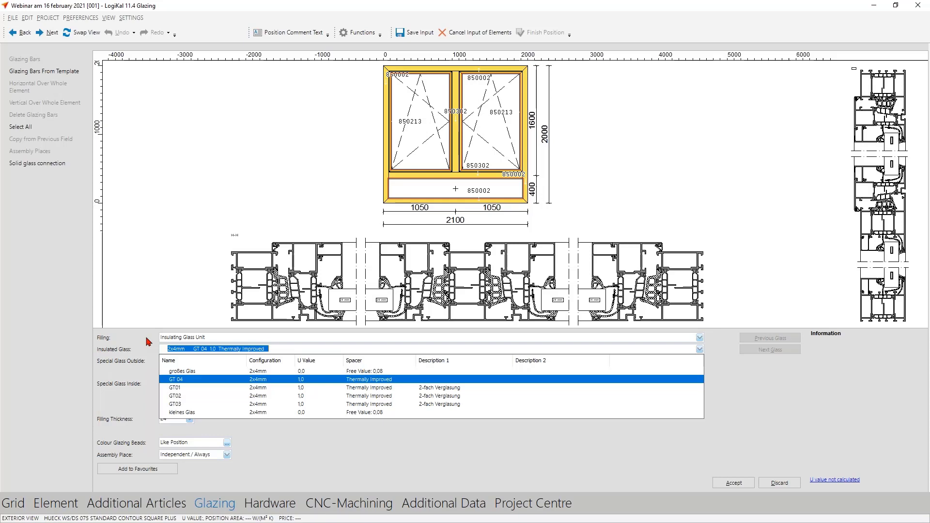
pyautogui.click(131, 404)
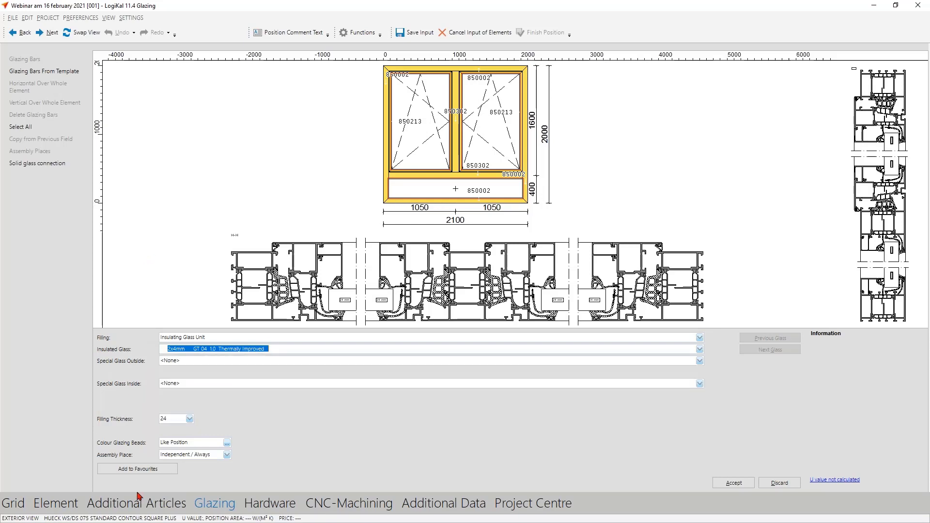